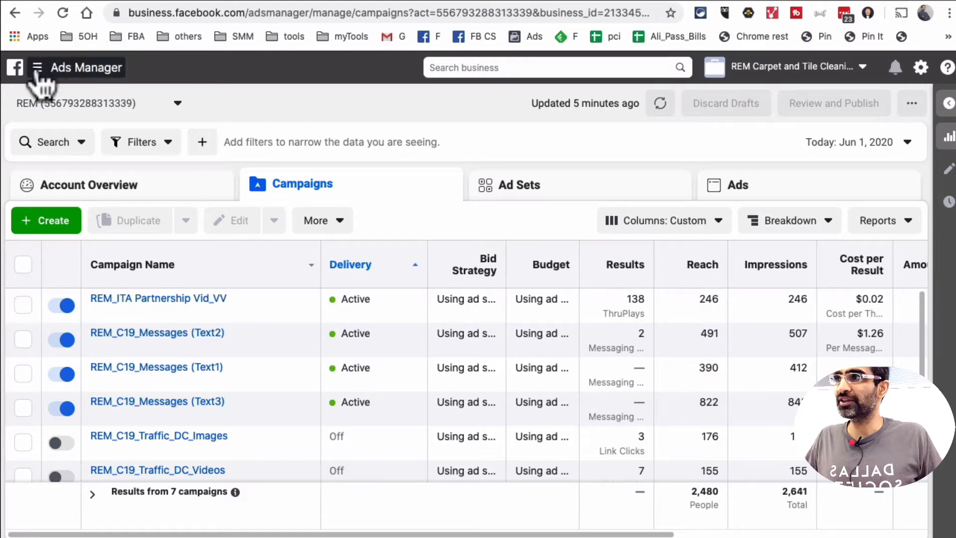
Open the Audiences page and review the custom, lookalike and saved audience types in the list.
{"action": "left_click", "coordinate": [61, 74]}
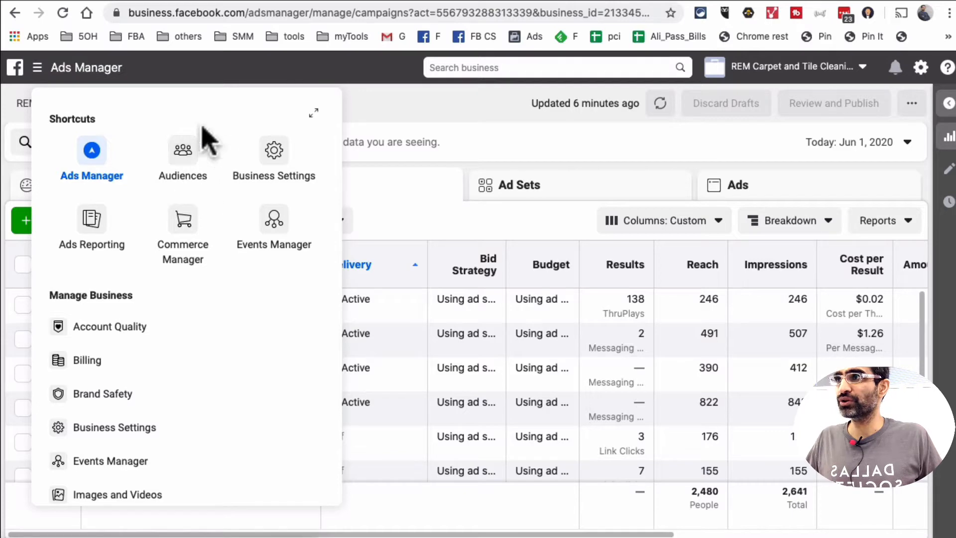
{"action": "left_click", "coordinate": [198, 159]}
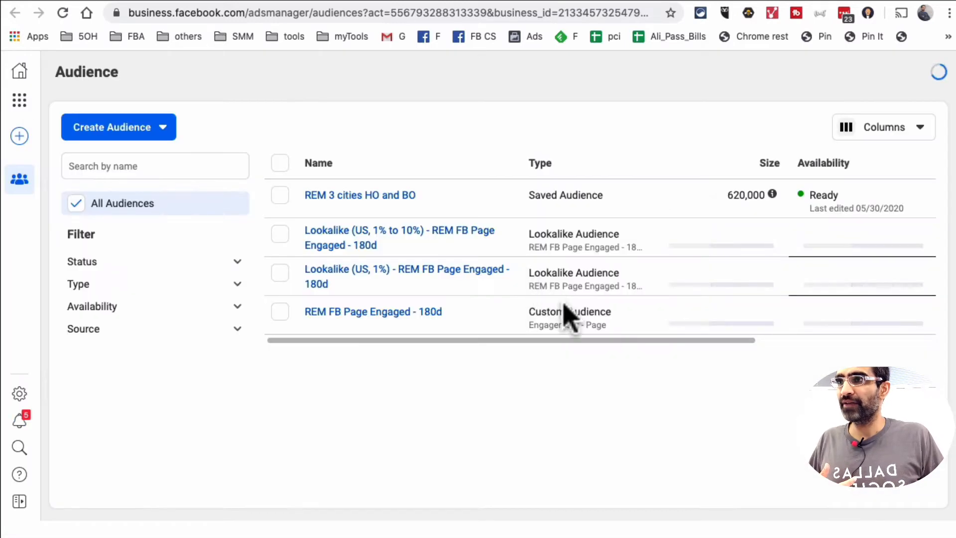
{"action": "left_click_drag", "start_coordinate": [589, 351], "coordinate": [431, 349]}
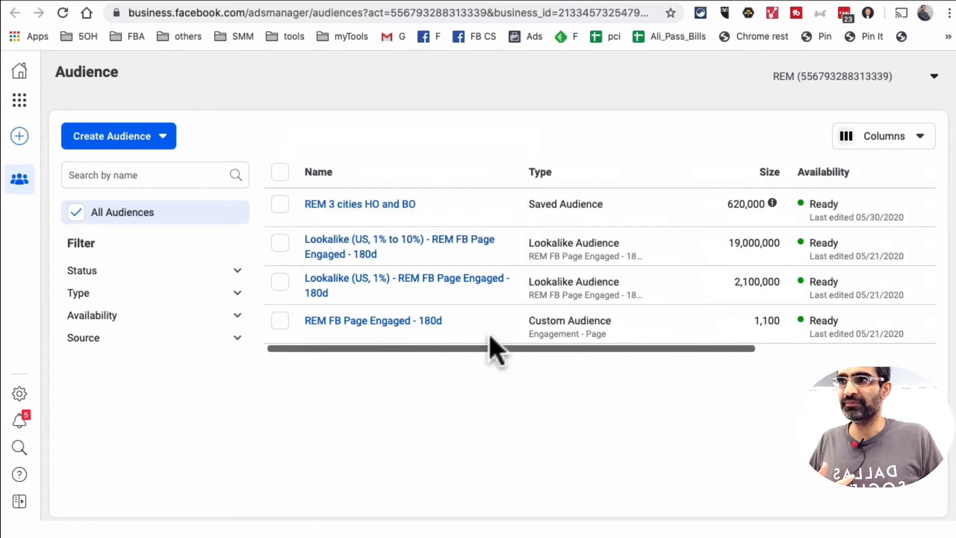
{"action": "left_click_drag", "start_coordinate": [555, 321], "coordinate": [626, 322]}
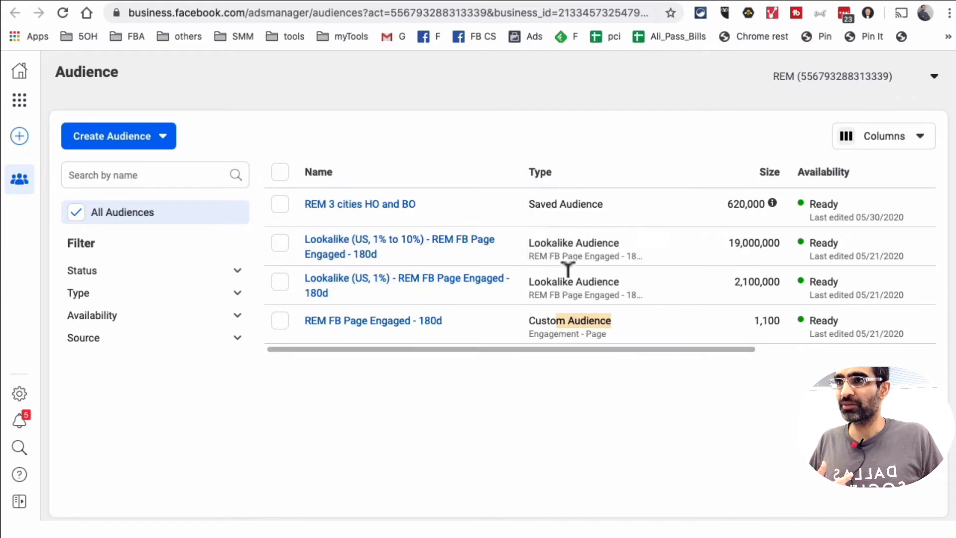
{"action": "left_click_drag", "start_coordinate": [535, 205], "coordinate": [604, 204]}
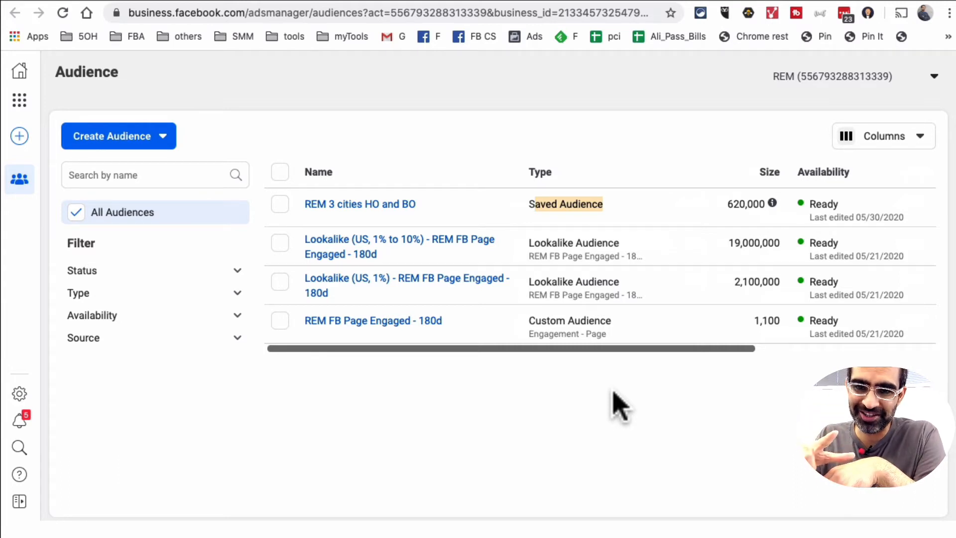
{"action": "left_click", "coordinate": [280, 325]}
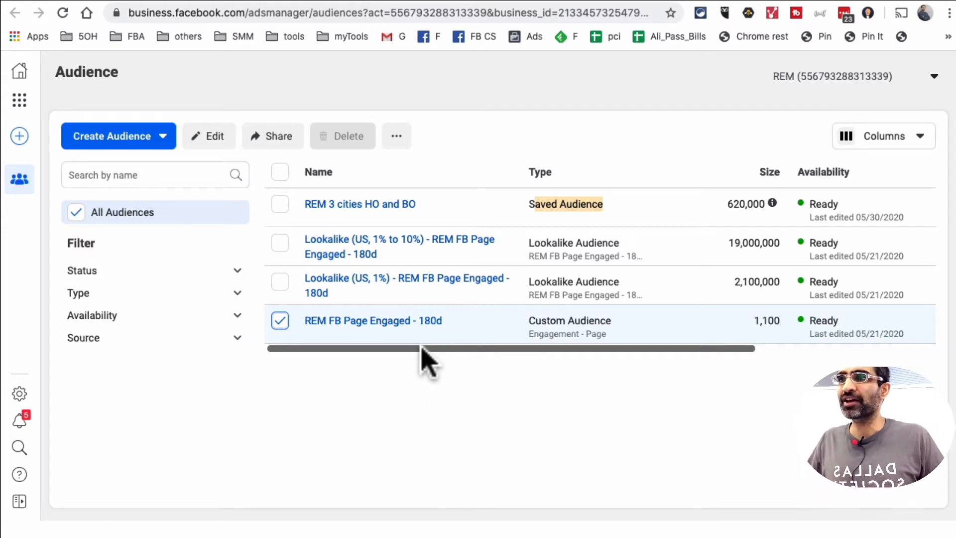
{"action": "left_click", "coordinate": [280, 321]}
{"action": "mouse_move", "coordinate": [458, 195]}
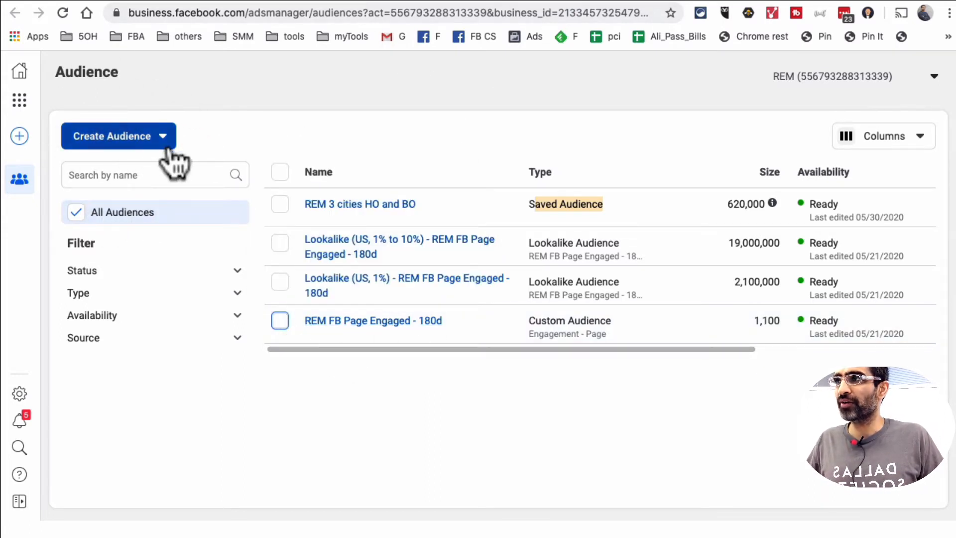
Start creating a custom audience, look through the available sources and choose Facebook Page as the source.
{"action": "left_click", "coordinate": [149, 144]}
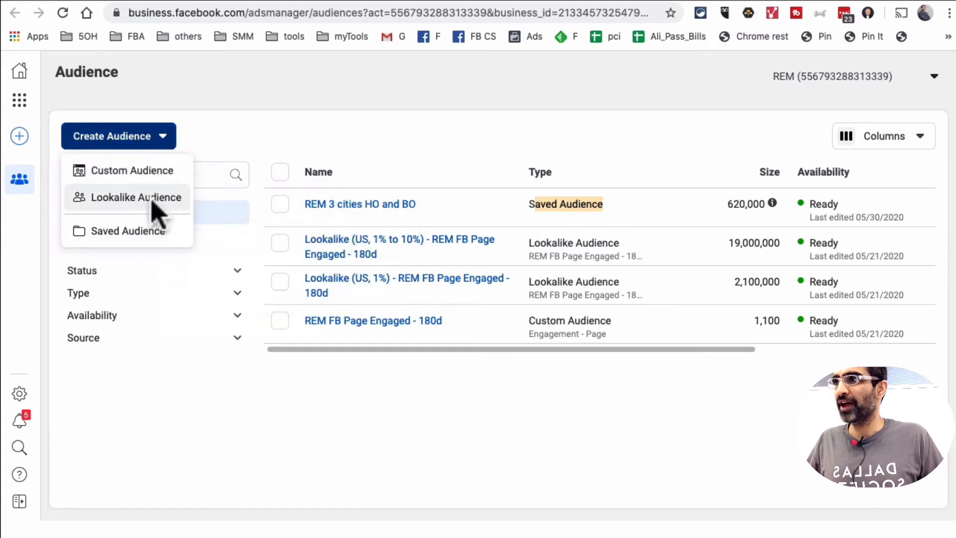
{"action": "left_click", "coordinate": [143, 177]}
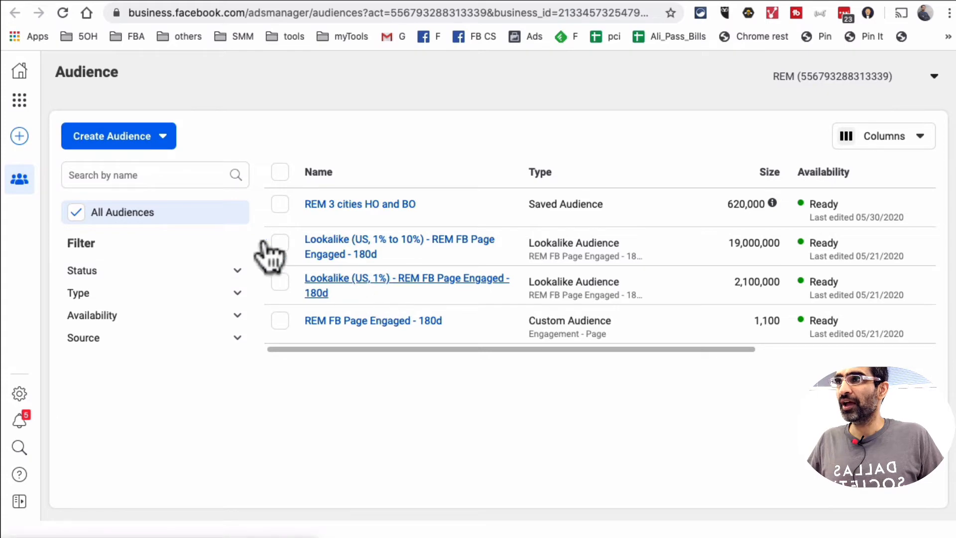
{"action": "left_click", "coordinate": [165, 145]}
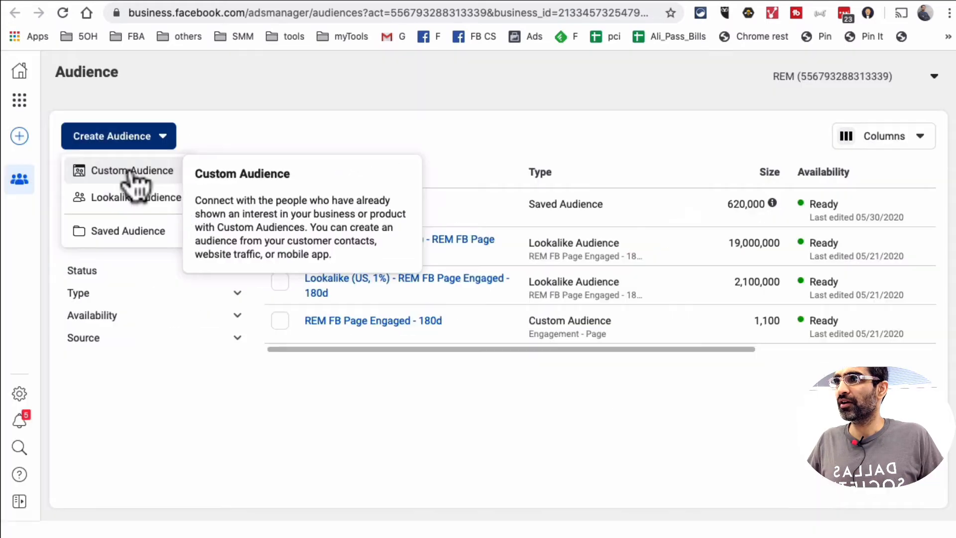
{"action": "left_click", "coordinate": [129, 174]}
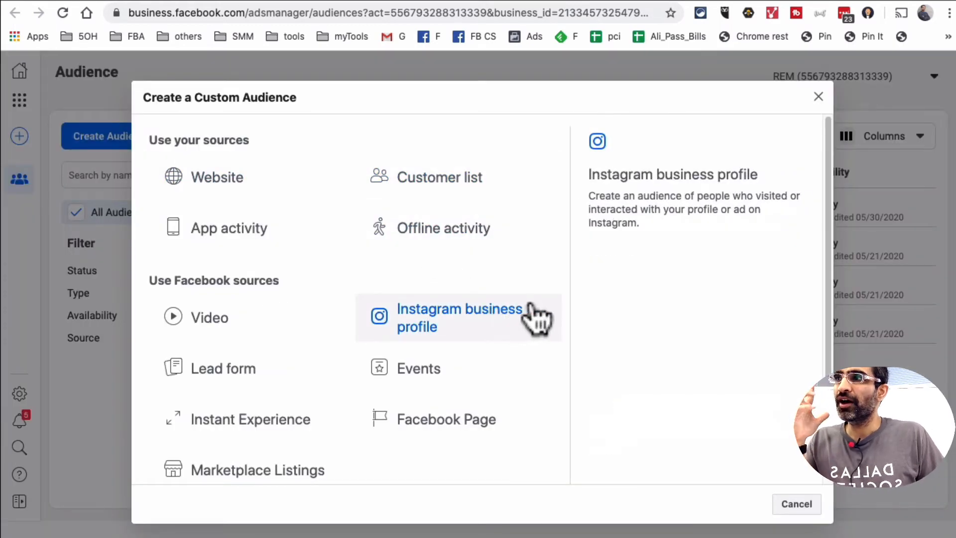
{"action": "scroll", "coordinate": [527, 288], "scroll_direction": "down", "scroll_amount": 2}
{"action": "scroll", "coordinate": [527, 289], "scroll_direction": "up", "scroll_amount": 2}
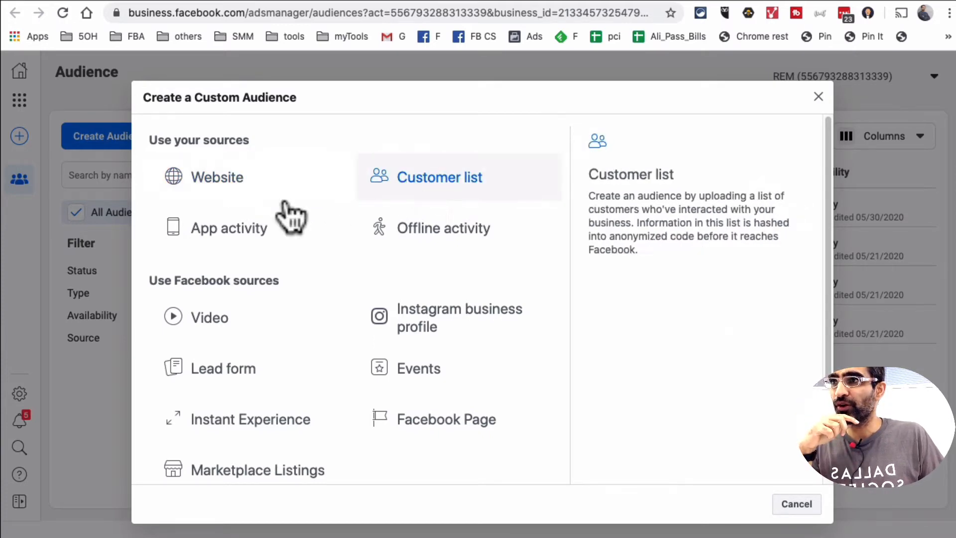
{"action": "scroll", "coordinate": [431, 223], "scroll_direction": "down", "scroll_amount": 2}
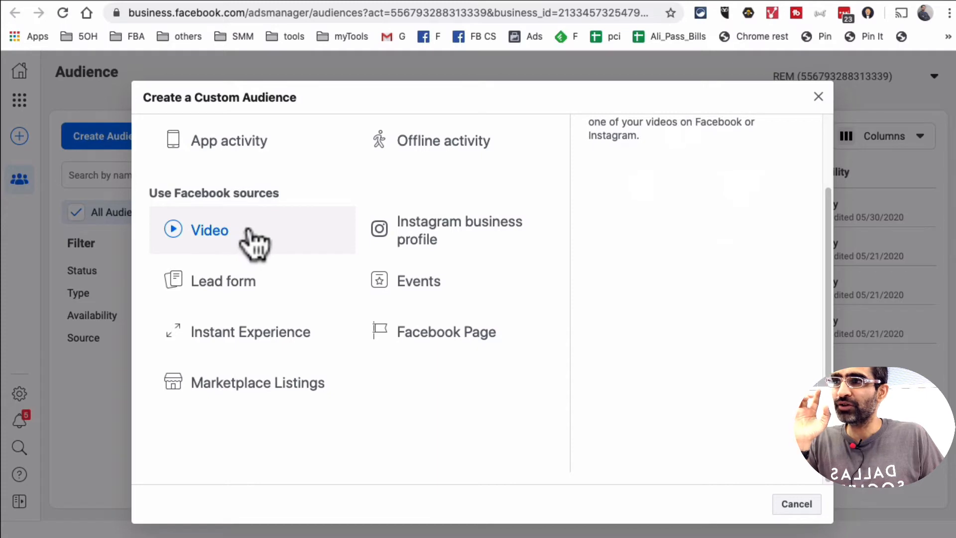
{"action": "scroll", "coordinate": [548, 272], "scroll_direction": "up", "scroll_amount": 2}
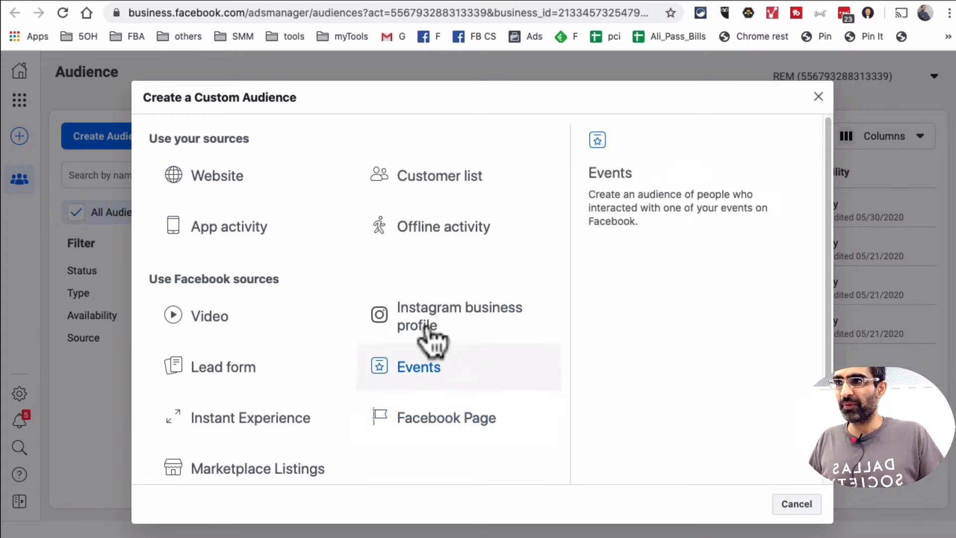
{"action": "left_click", "coordinate": [464, 417]}
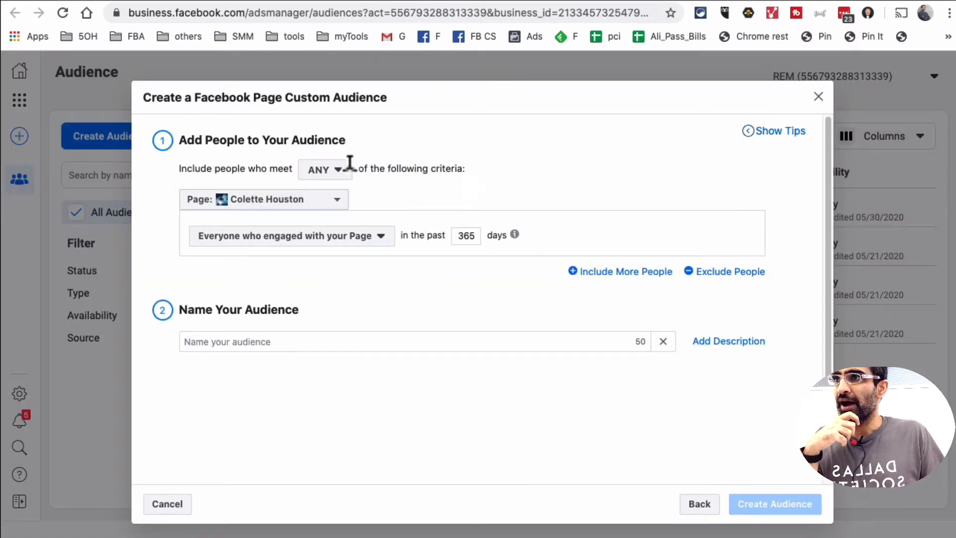
Search the pages for "rem" and select the REM Carpet And Tile Cleaning Services page as the audience source.
{"action": "left_click", "coordinate": [332, 199]}
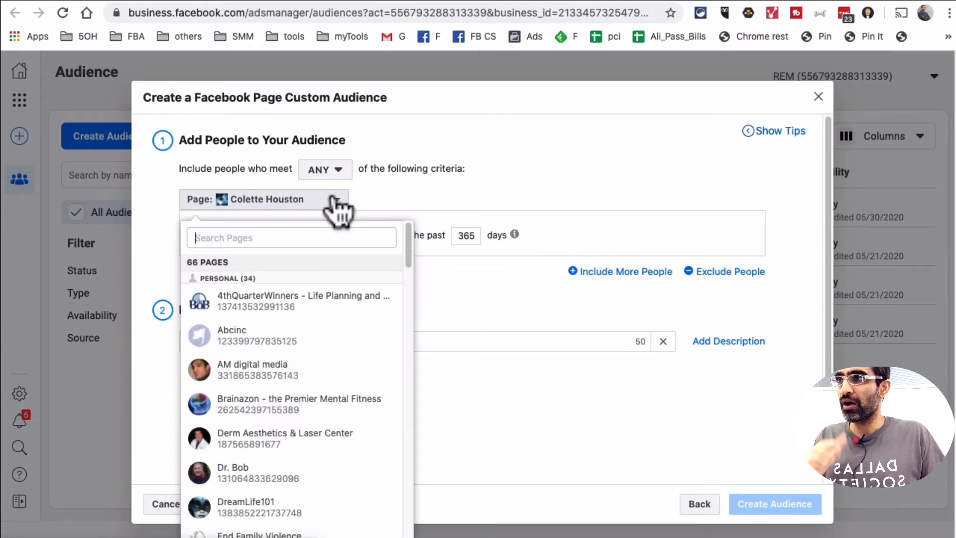
{"action": "type", "text": "rem"}
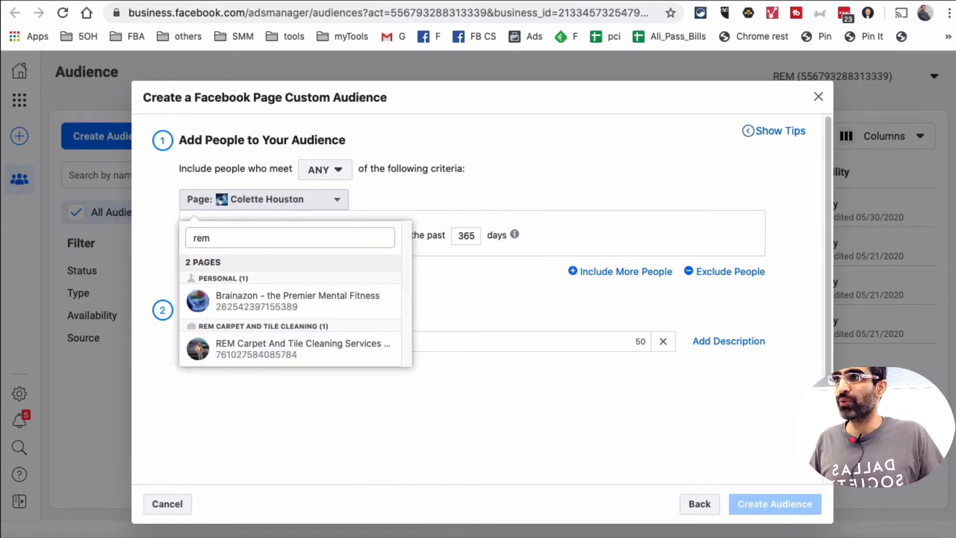
{"action": "left_click", "coordinate": [411, 340]}
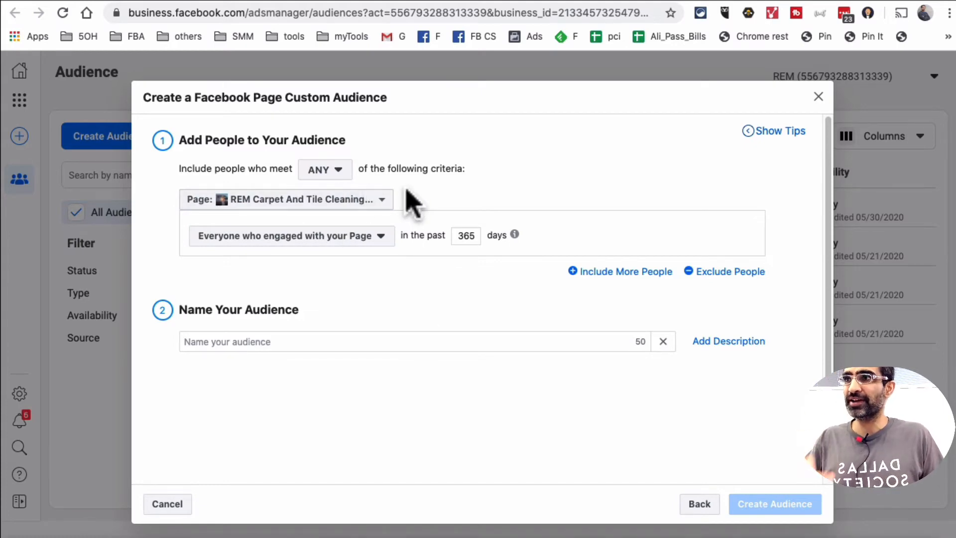
Include everyone who engaged with the page and set the time frame to the past 30 days.
{"action": "left_click", "coordinate": [380, 237]}
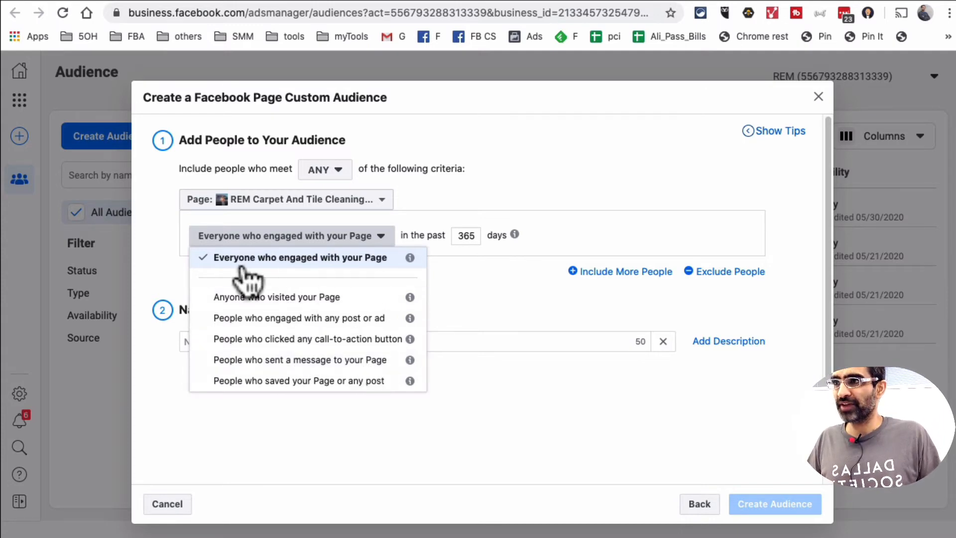
{"action": "left_click", "coordinate": [331, 259]}
{"action": "double_click", "coordinate": [466, 236]}
{"action": "mouse_move", "coordinate": [515, 234]}
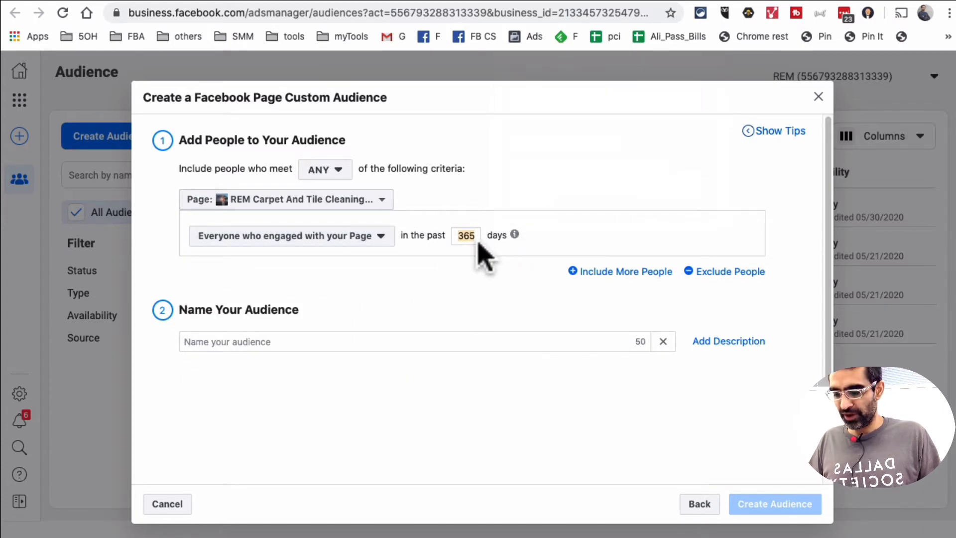
{"action": "type", "text": "30"}
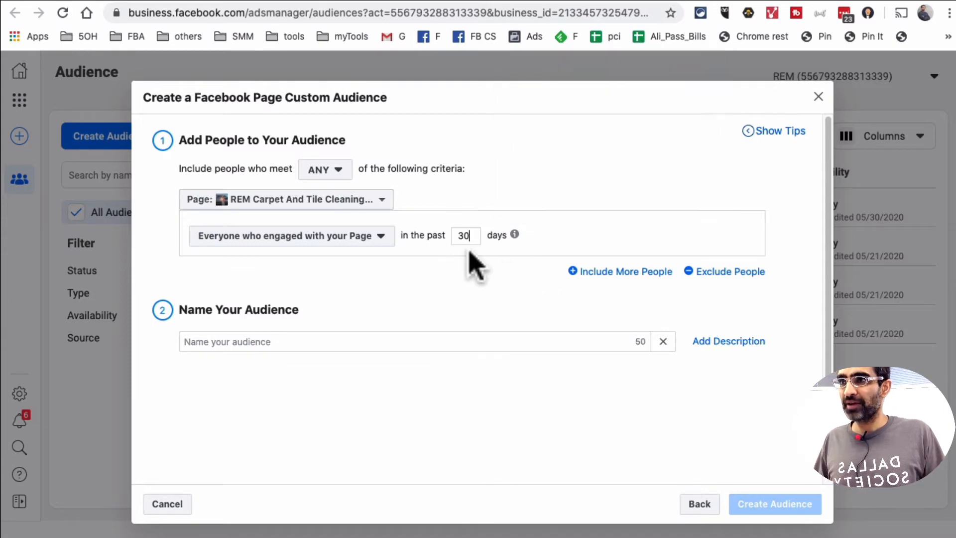
Name the audience "Rem FB page enagged - 30day" and cancel its creation.
{"action": "left_click", "coordinate": [359, 336]}
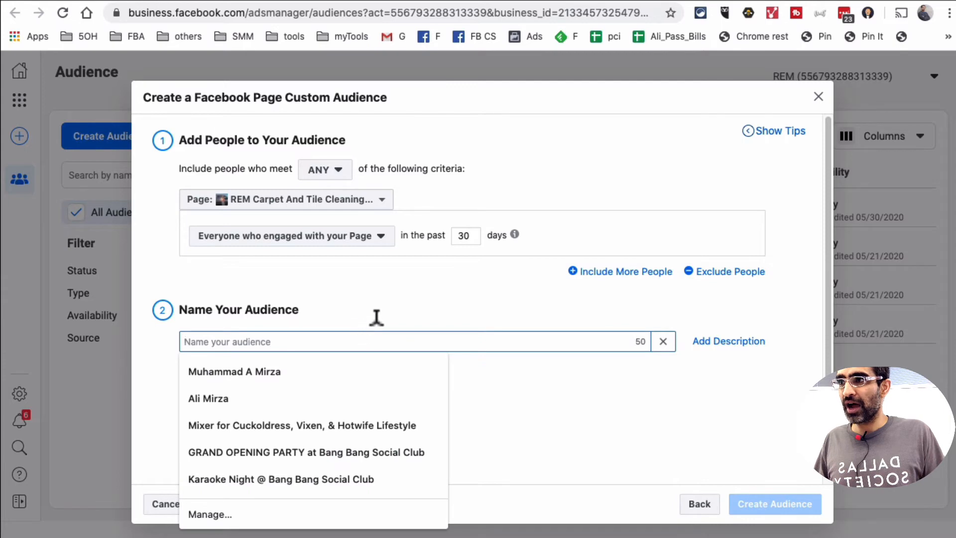
{"action": "type", "text": "Rem"}
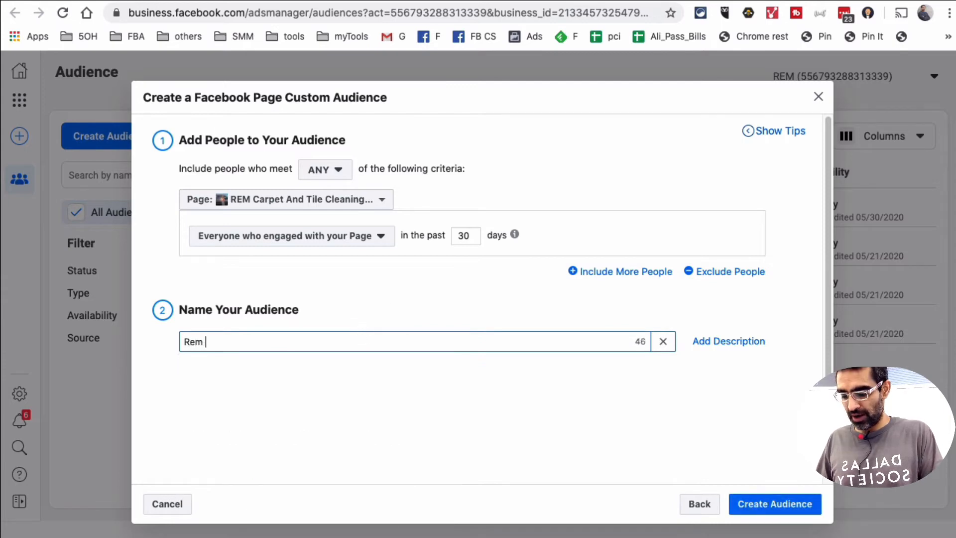
{"action": "type", "text": " FB page enagged - 30day"}
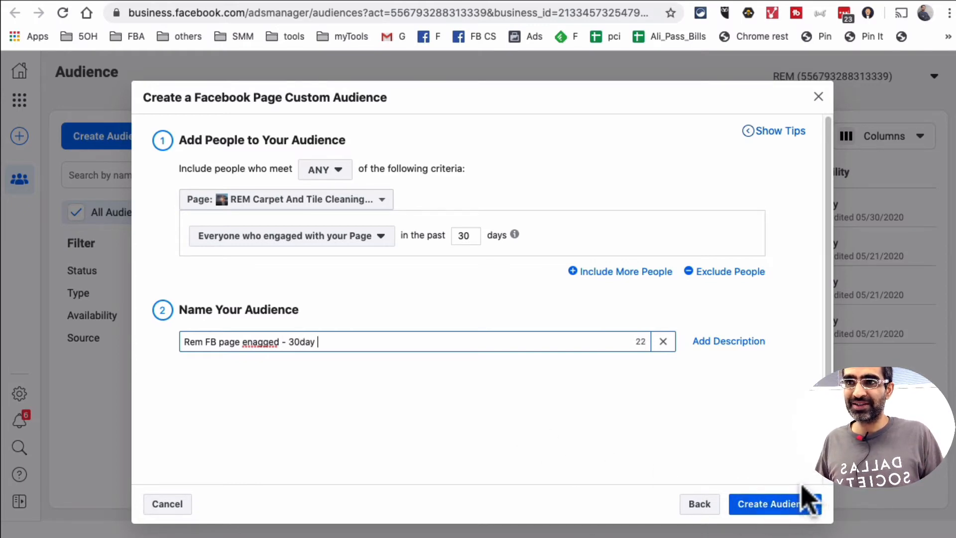
{"action": "left_click", "coordinate": [180, 505]}
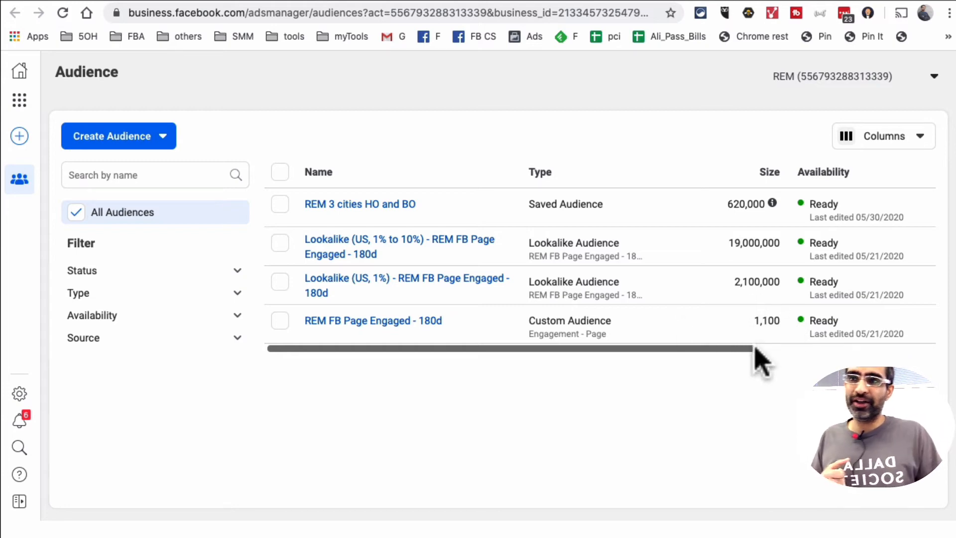
Examine the size and inclusion rules of the REM FB Page Engaged - 180d audience.
{"action": "scroll", "coordinate": [758, 352], "scroll_direction": "right", "scroll_amount": 2}
{"action": "scroll", "coordinate": [781, 353], "scroll_direction": "right", "scroll_amount": 1}
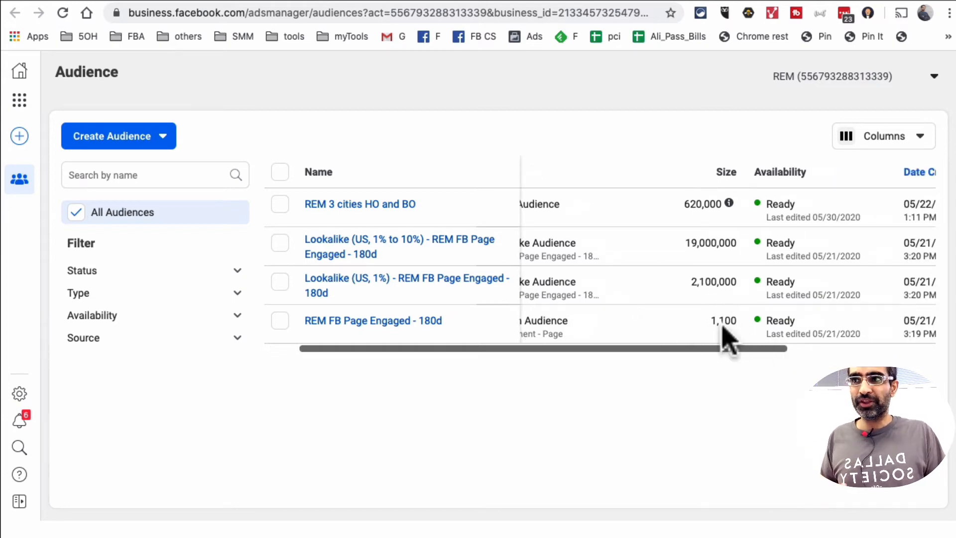
{"action": "left_click", "coordinate": [280, 321]}
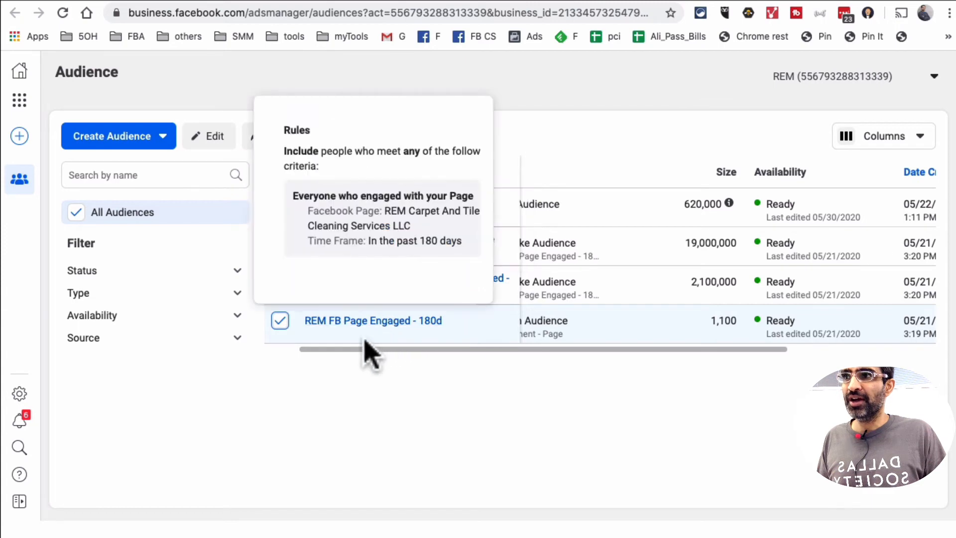
{"action": "mouse_move", "coordinate": [422, 330]}
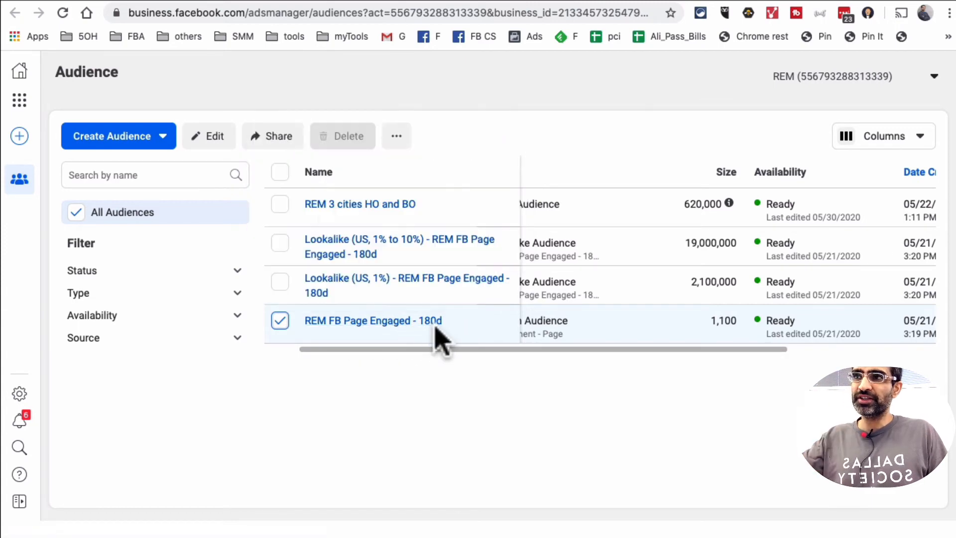
{"action": "mouse_move", "coordinate": [461, 299]}
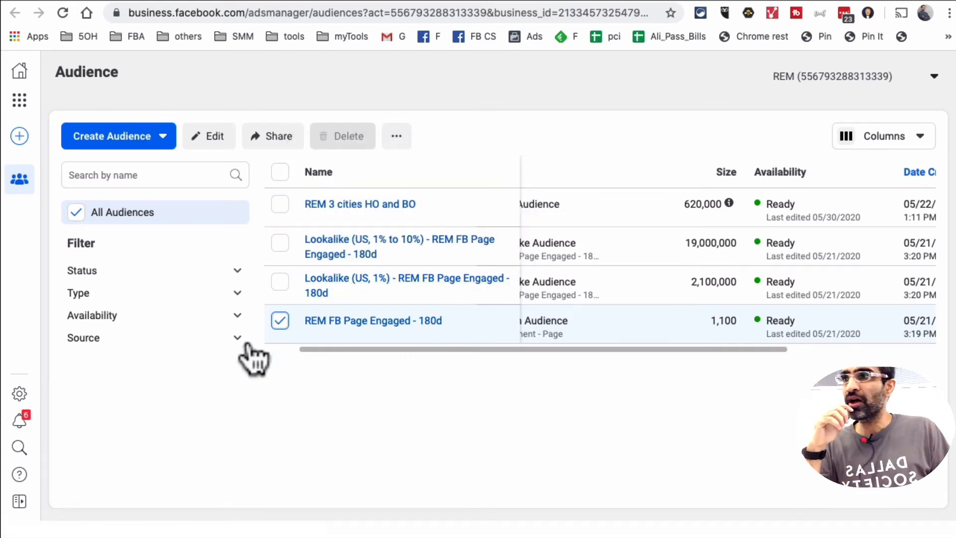
{"action": "left_click", "coordinate": [281, 321]}
Start a new custom audience with Instagram business profile as its source.
{"action": "left_click", "coordinate": [161, 149]}
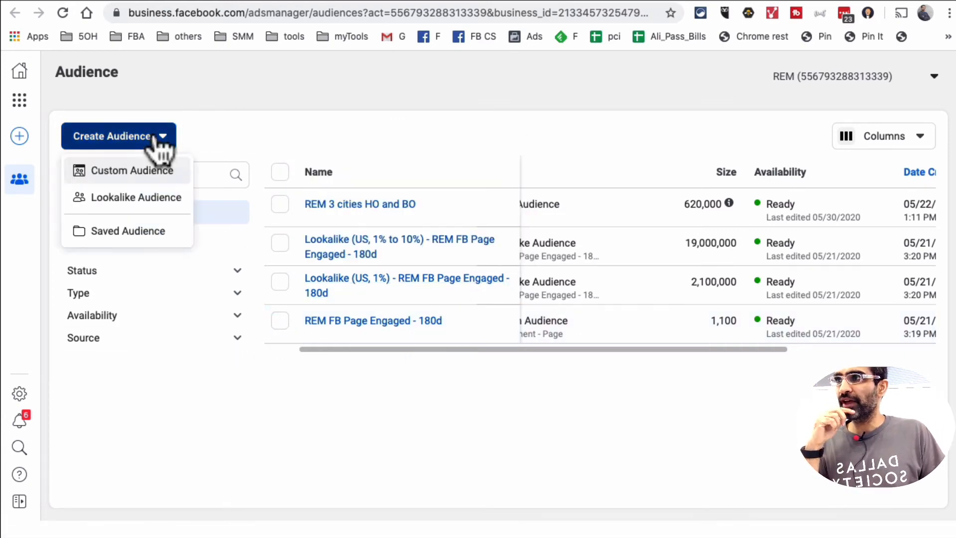
{"action": "left_click", "coordinate": [151, 173]}
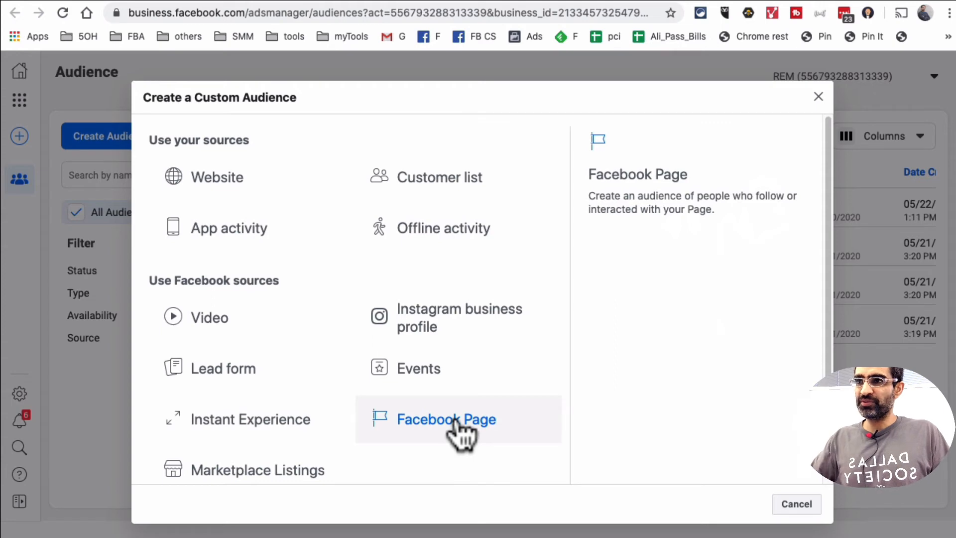
{"action": "left_click", "coordinate": [456, 323]}
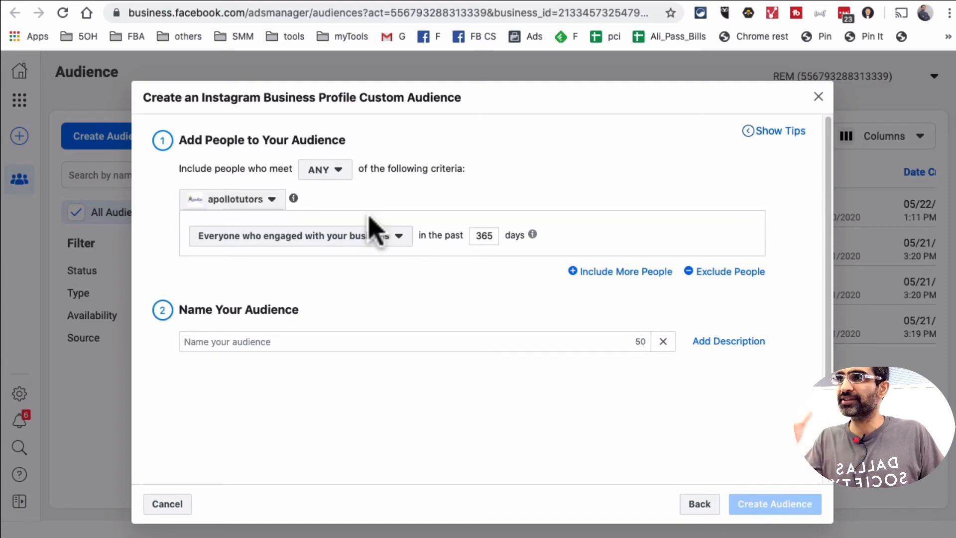
Choose remcarpetandtilecleaning as the Instagram business profile for the custom audience.
{"action": "left_click", "coordinate": [244, 202]}
{"action": "scroll", "coordinate": [294, 321], "scroll_direction": "down", "scroll_amount": 5}
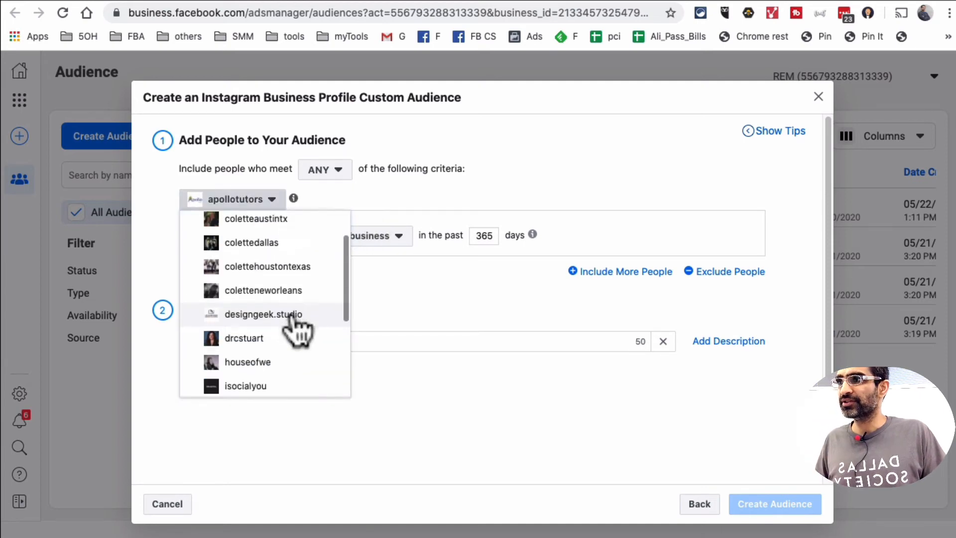
{"action": "left_click", "coordinate": [297, 339]}
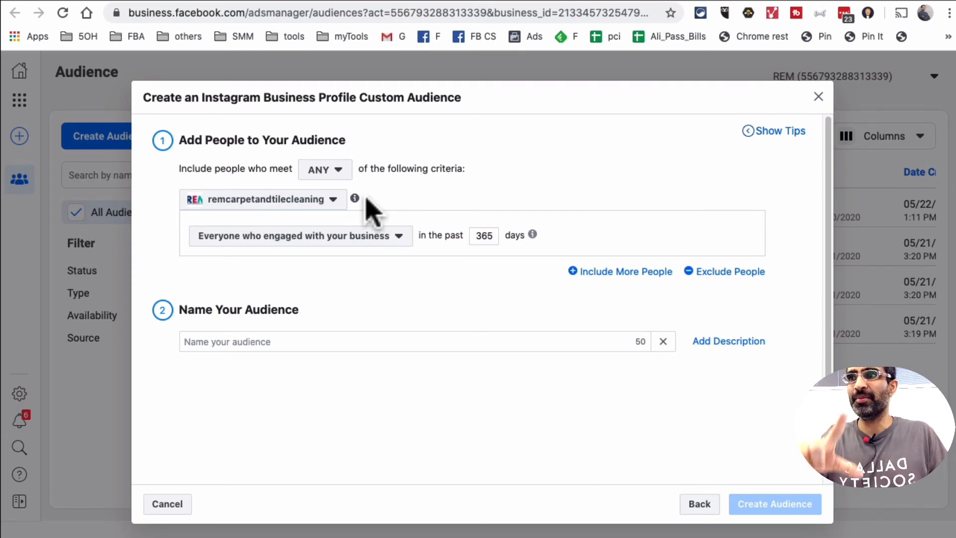
Review the engagement types, keep everyone who engaged with the business, and set the time frame to the past 30 days.
{"action": "left_click", "coordinate": [358, 238]}
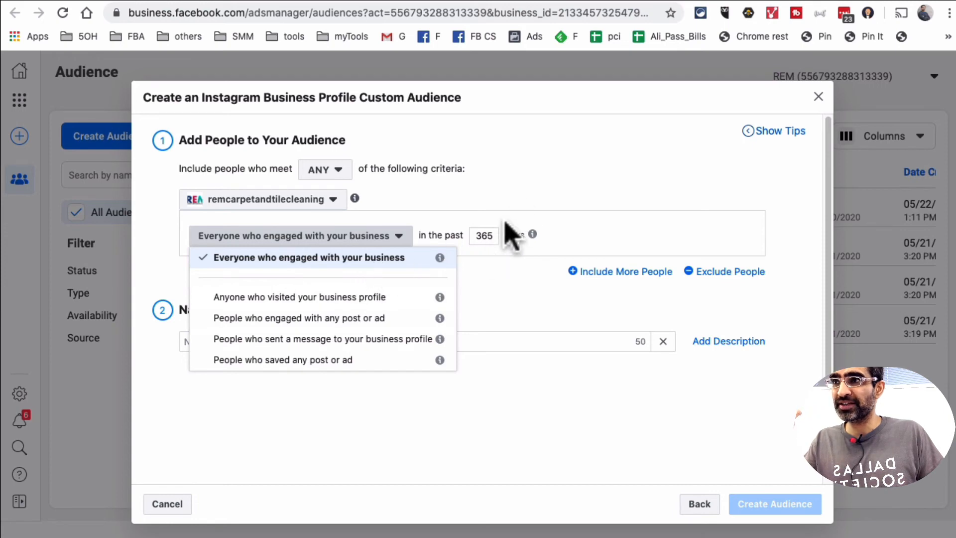
{"action": "double_click", "coordinate": [486, 234]}
{"action": "type", "text": "3"}
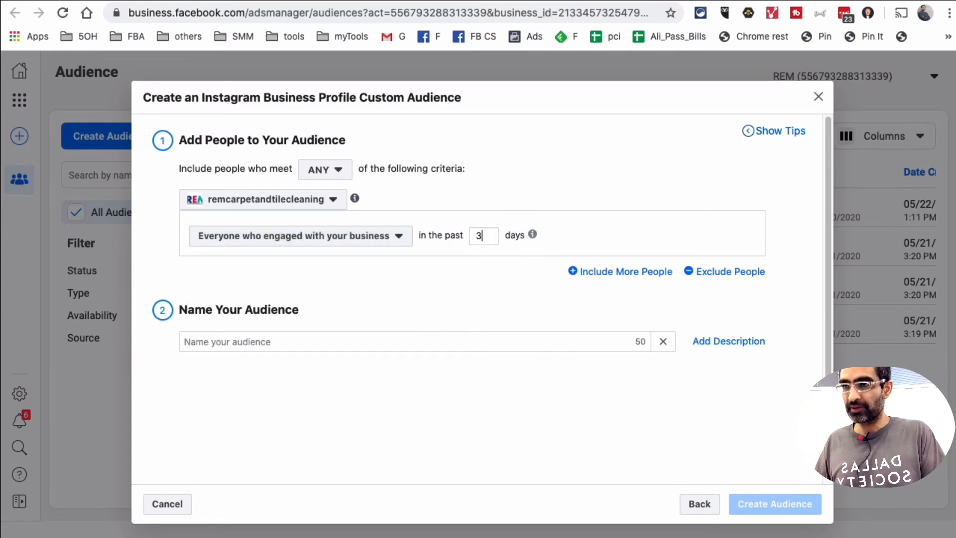
{"action": "type", "text": "0"}
{"action": "mouse_move", "coordinate": [533, 235]}
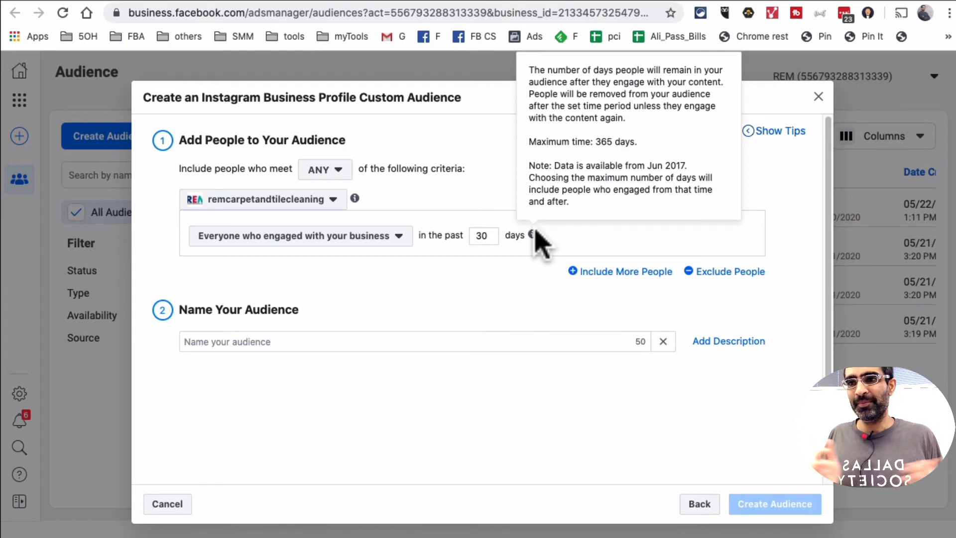
Name the Instagram audience "REM IG engaged - 30days", correcting the misspelled word, and cancel its creation.
{"action": "left_click", "coordinate": [345, 321]}
{"action": "type", "text": "REM I"}
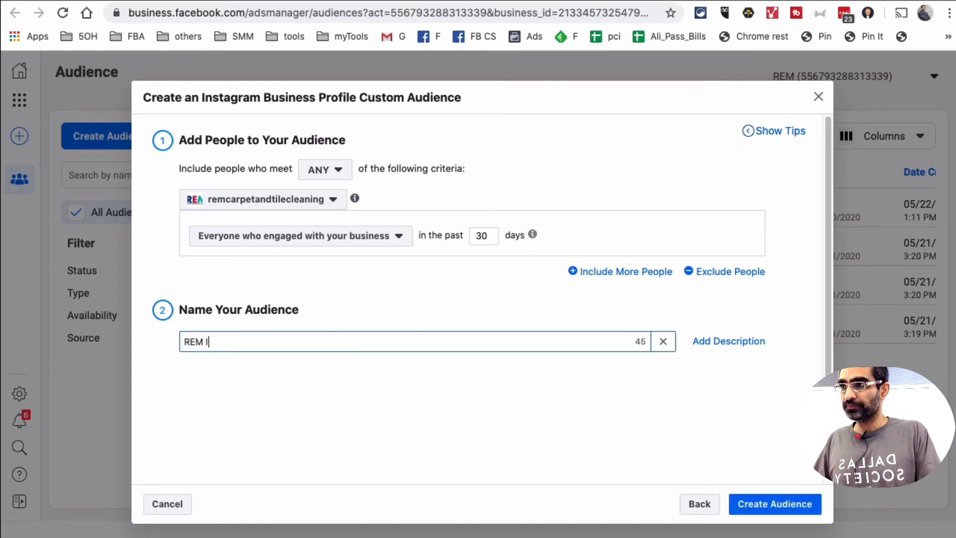
{"action": "type", "text": "G enag"}
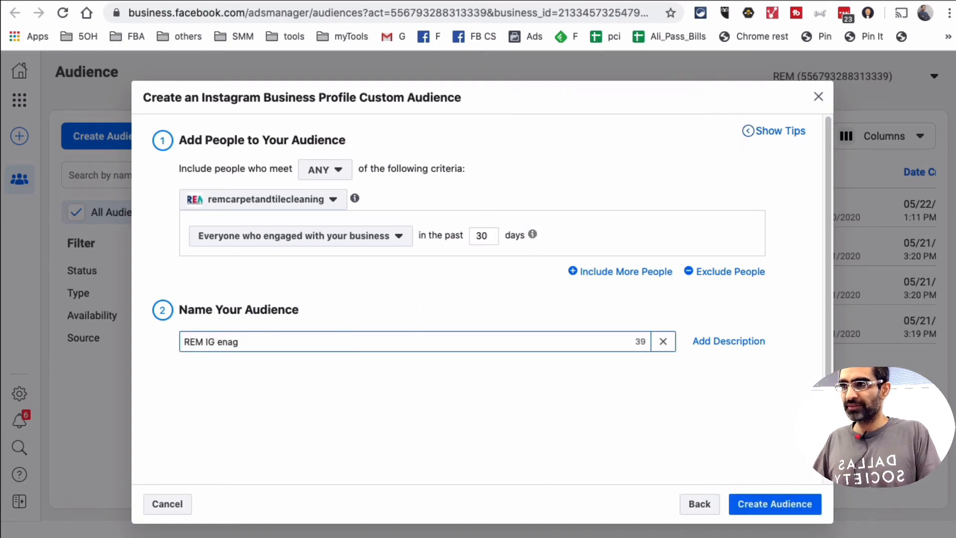
{"action": "type", "text": "aged"}
{"action": "key", "text": "BackSpace"}
{"action": "key", "text": "BackSpace"}
{"action": "key", "text": "BackSpace"}
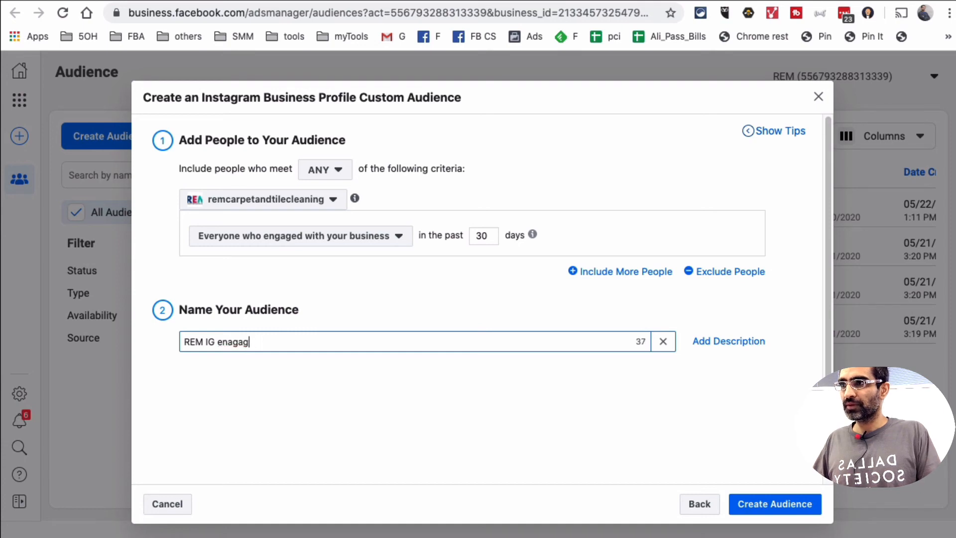
{"action": "type", "text": "ged "}
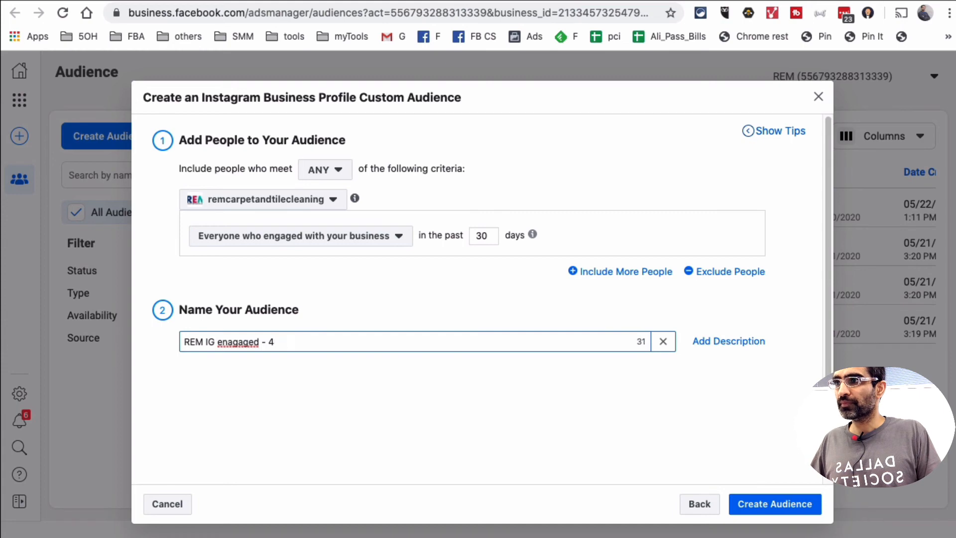
{"action": "type", "text": "- 30days"}
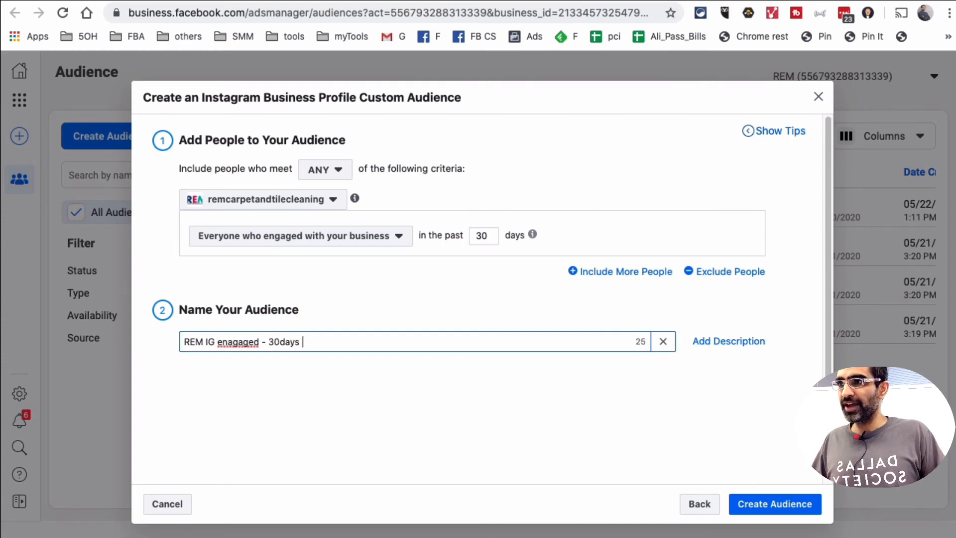
{"action": "right_click", "coordinate": [244, 340]}
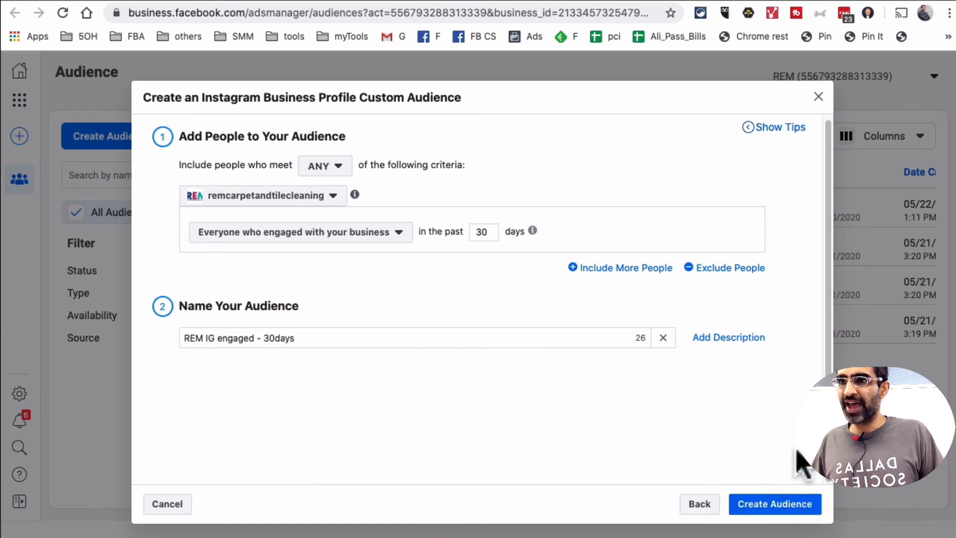
{"action": "left_click", "coordinate": [177, 504]}
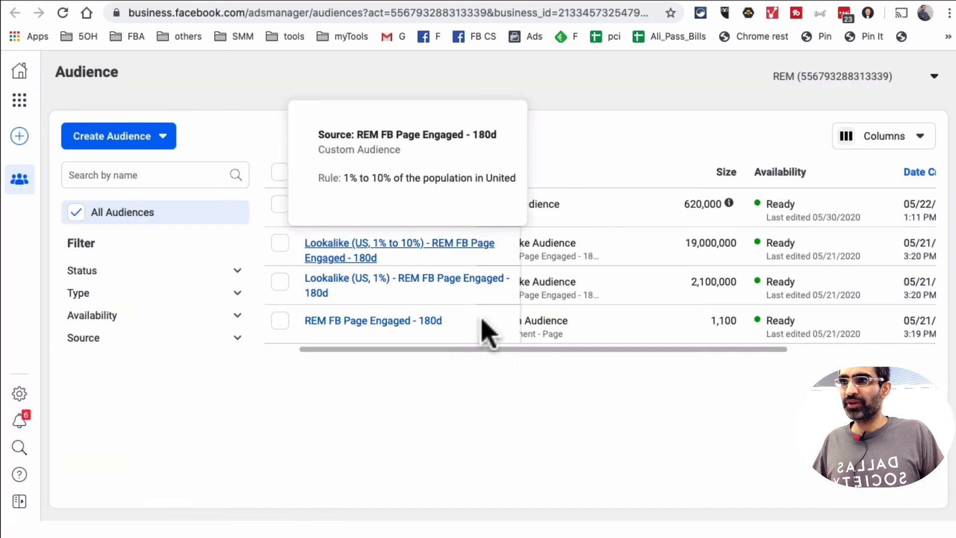
{"action": "scroll", "coordinate": [533, 358], "scroll_direction": "right", "scroll_amount": 1}
{"action": "scroll", "coordinate": [533, 358], "scroll_direction": "left", "scroll_amount": 3}
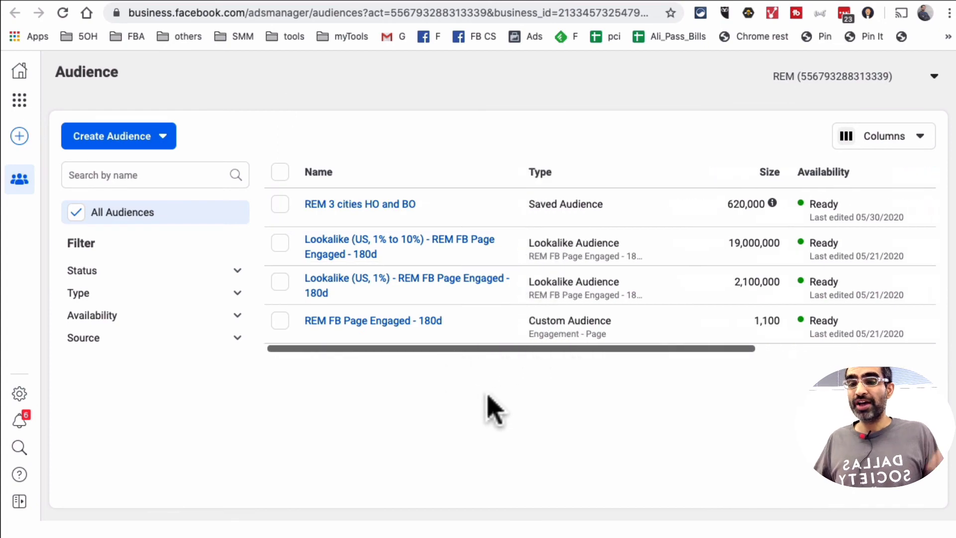